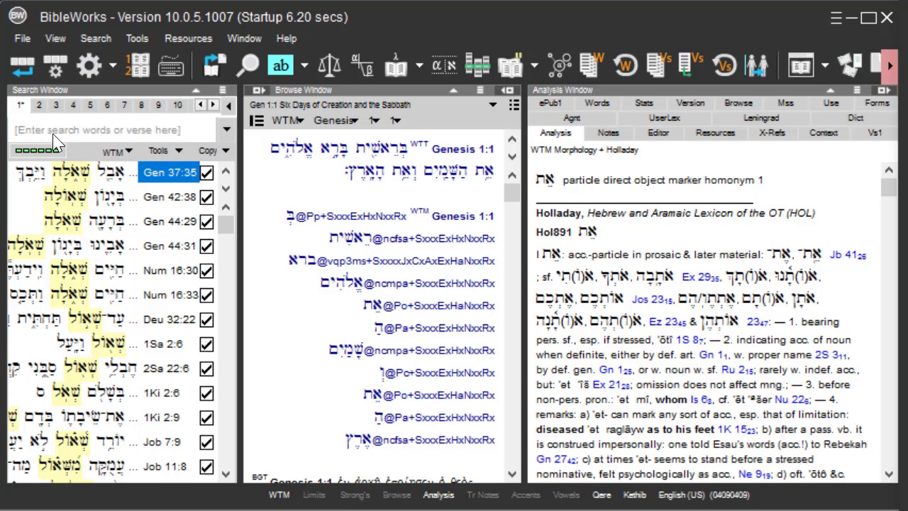
Search the Hebrew text for שׁאול@* (all forms), returning 398 verses, 4 forms and 471 hits
click(92, 130)
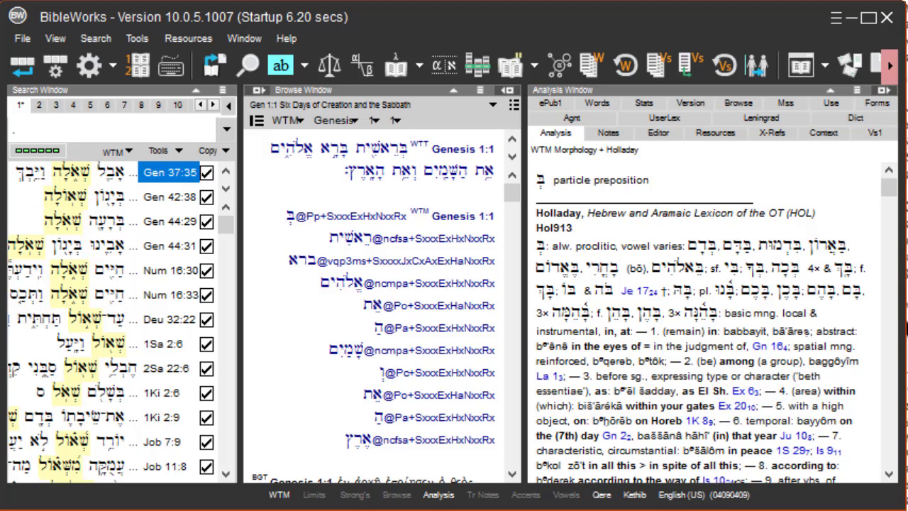
text(שׁ)
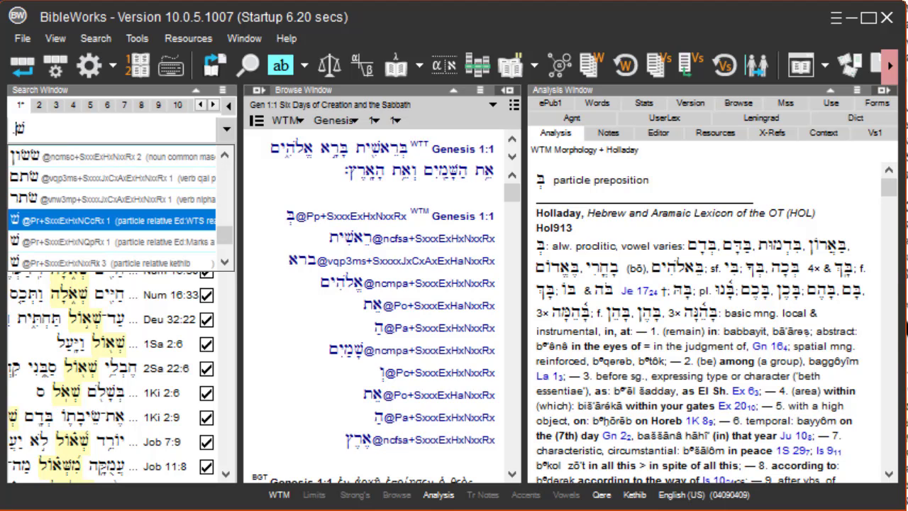
text(א)
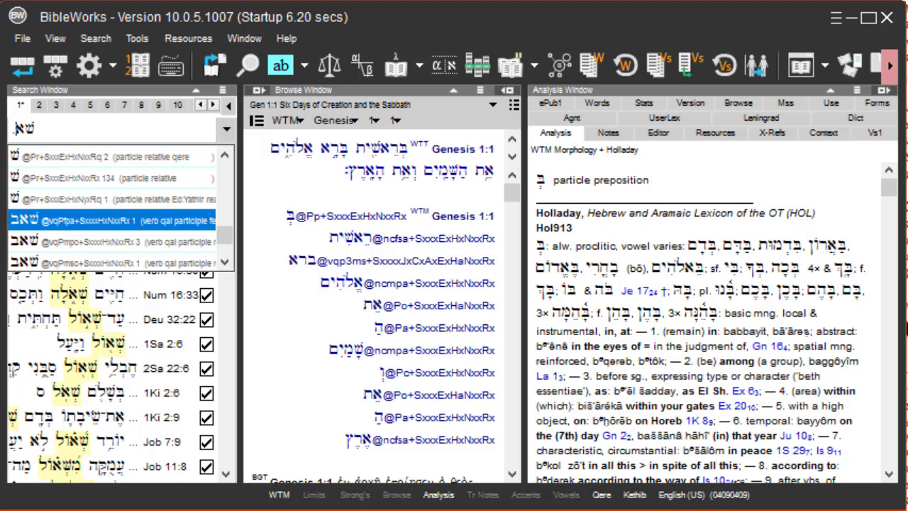
text(ול.)
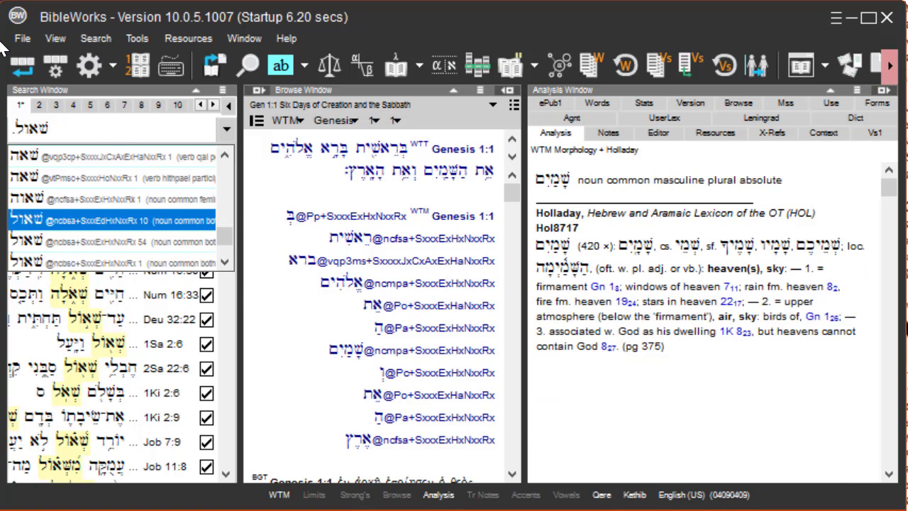
mouse_move(443, 306)
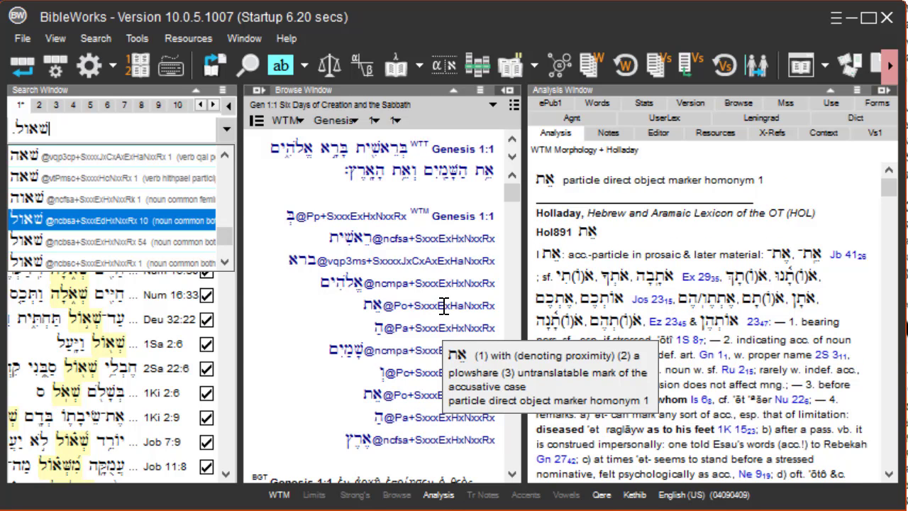
text(@)
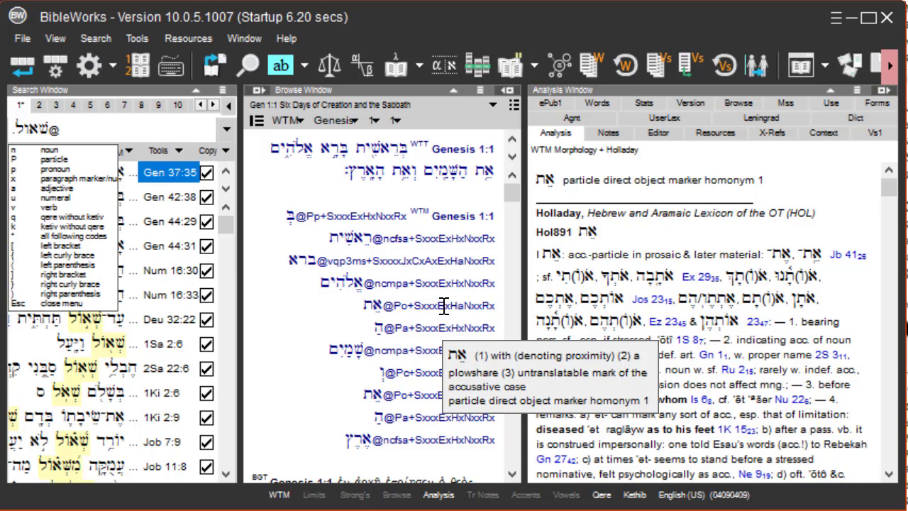
text(*)
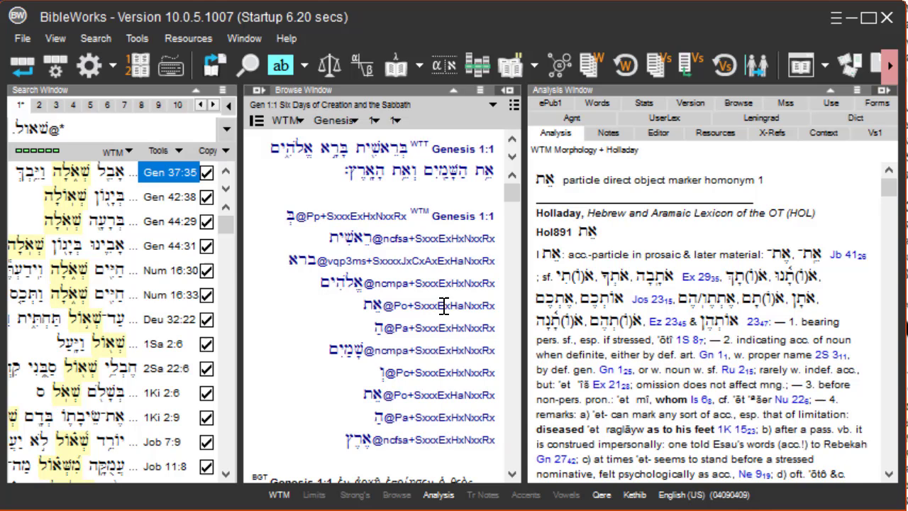
key(Return)
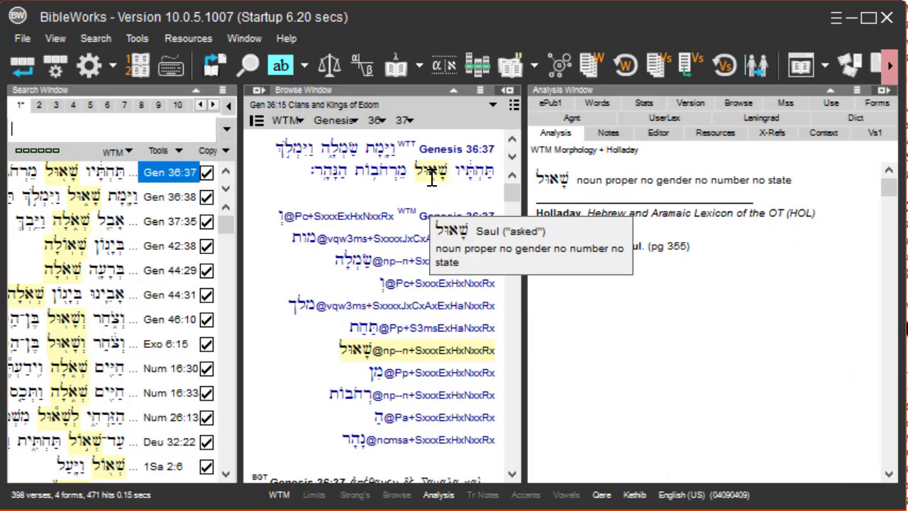
Compare the Genesis 36:37 Saul entry in HALOT and Holladay, which separates Sheol (8313) from Saul (8314)
right_click(432, 180)
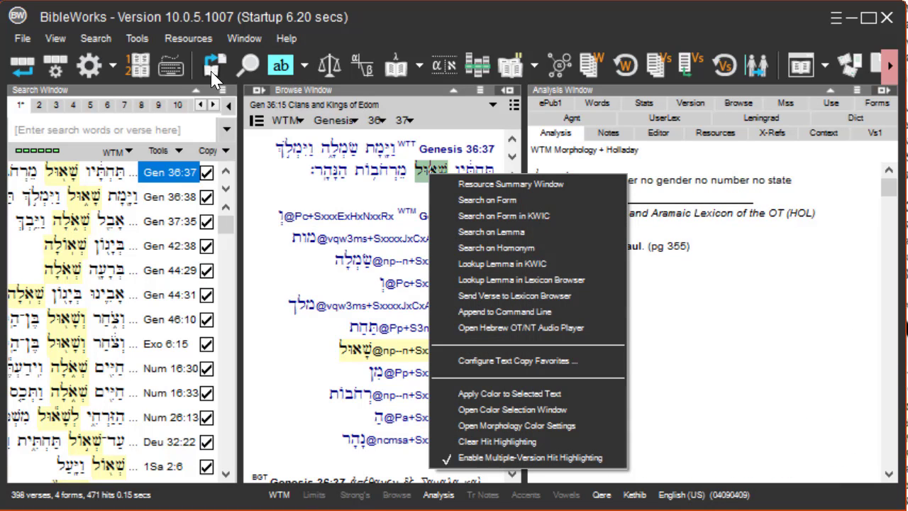
click(494, 286)
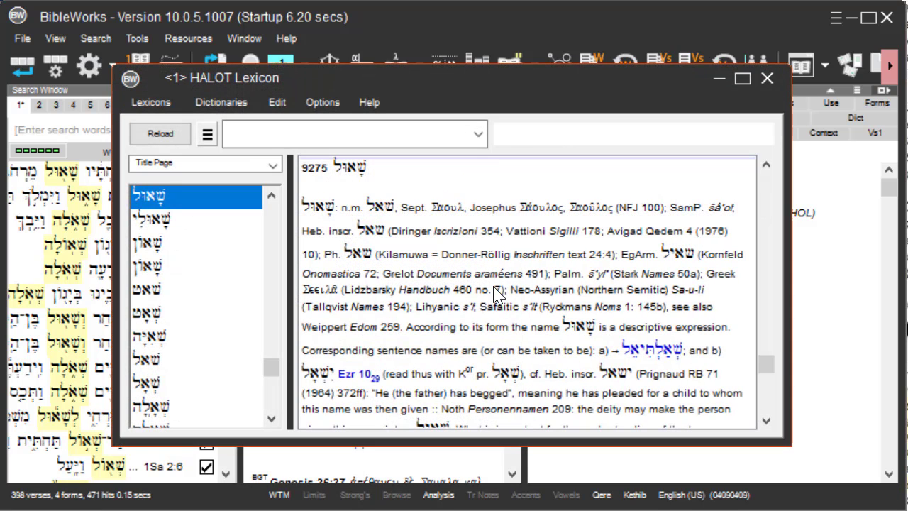
click(142, 103)
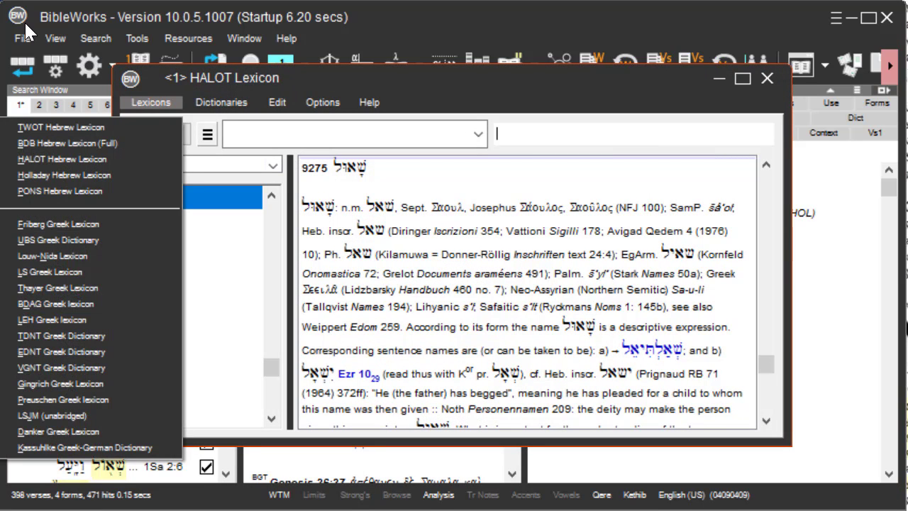
click(139, 177)
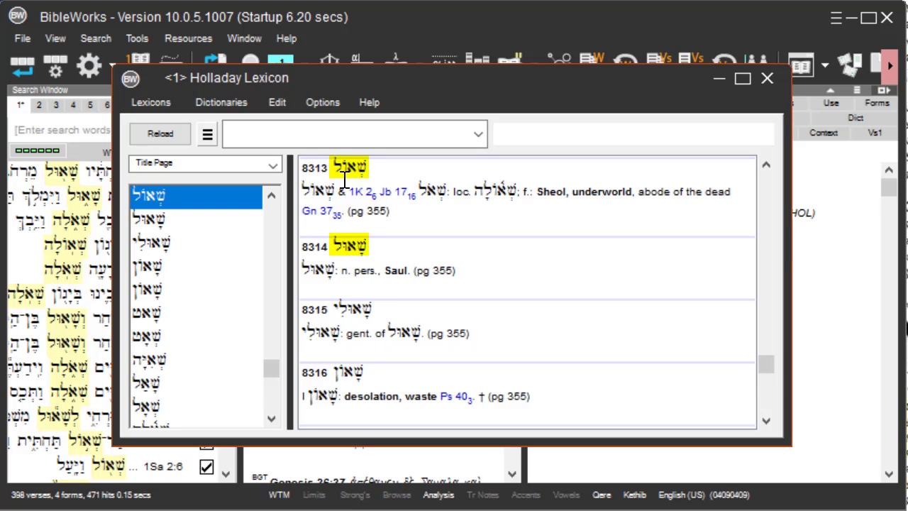
click(335, 179)
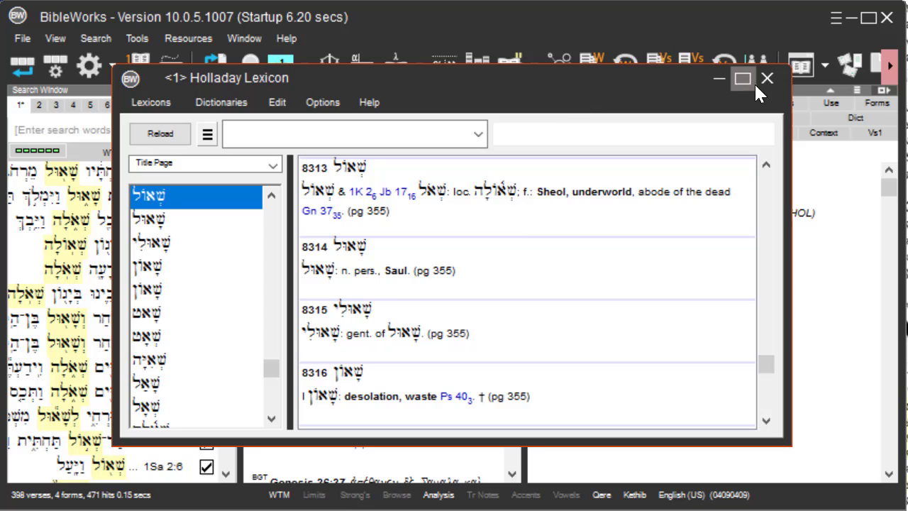
click(440, 22)
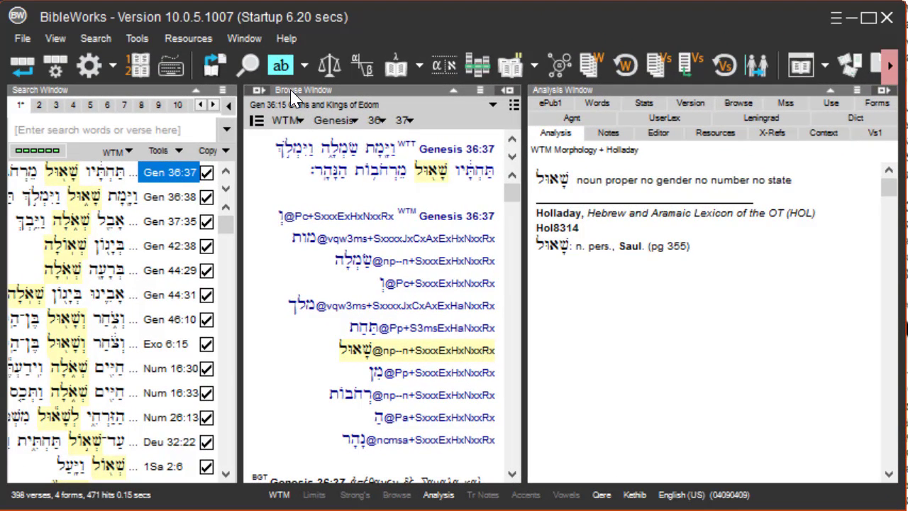
Turn on Vowel Point Sensitive Searching (Hebrew) for the search command line
right_click(156, 128)
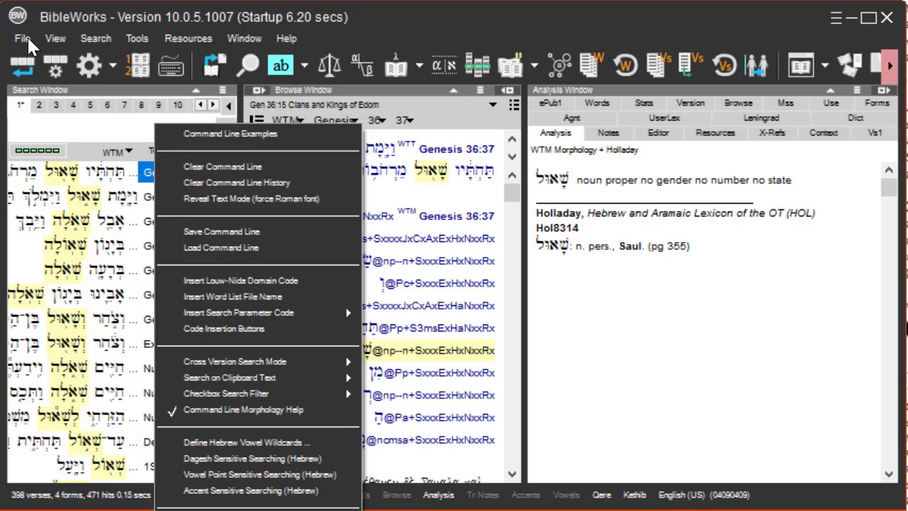
click(257, 475)
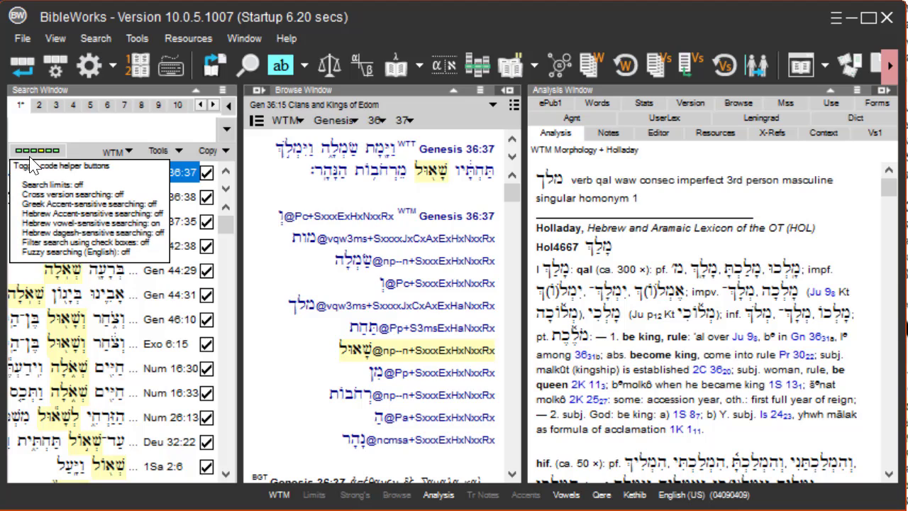
mouse_move(46, 160)
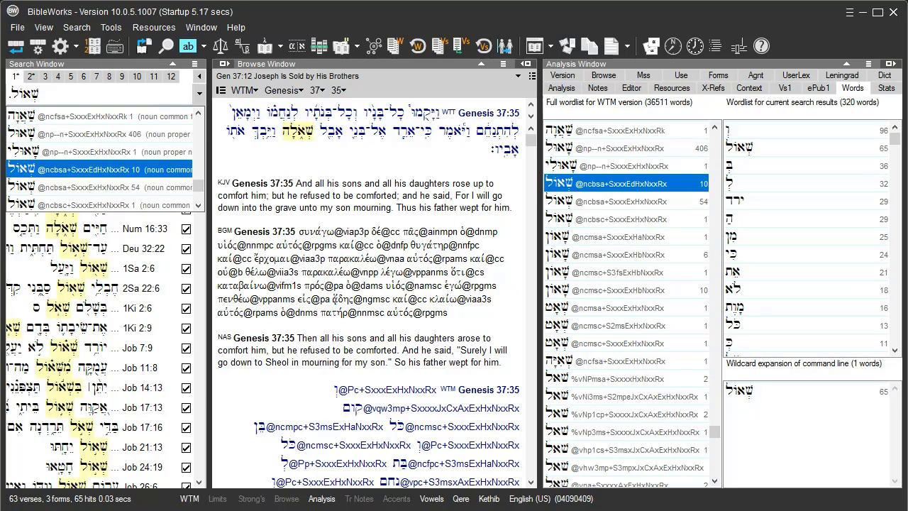
text(@*)
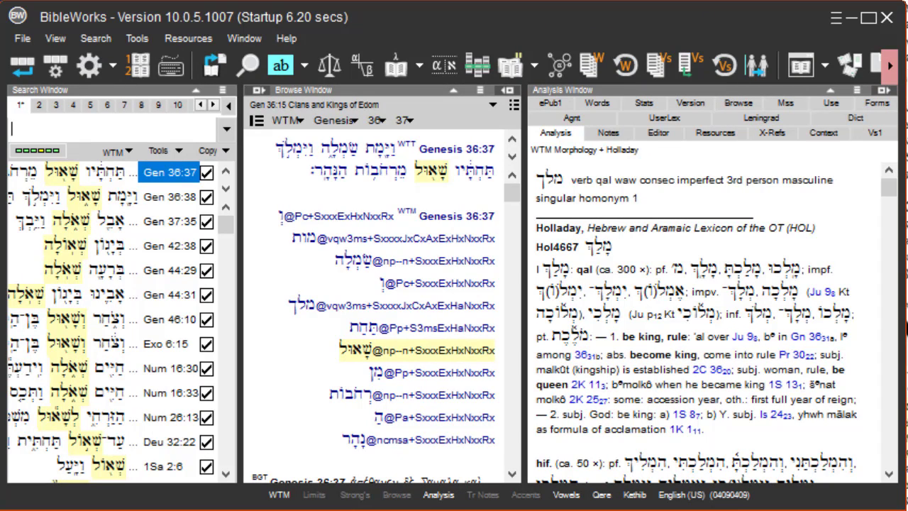
click(287, 40)
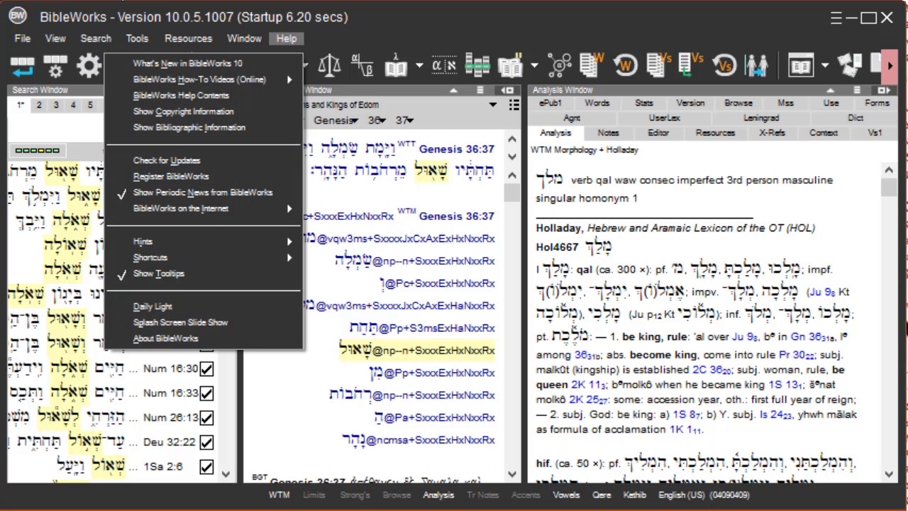
click(268, 94)
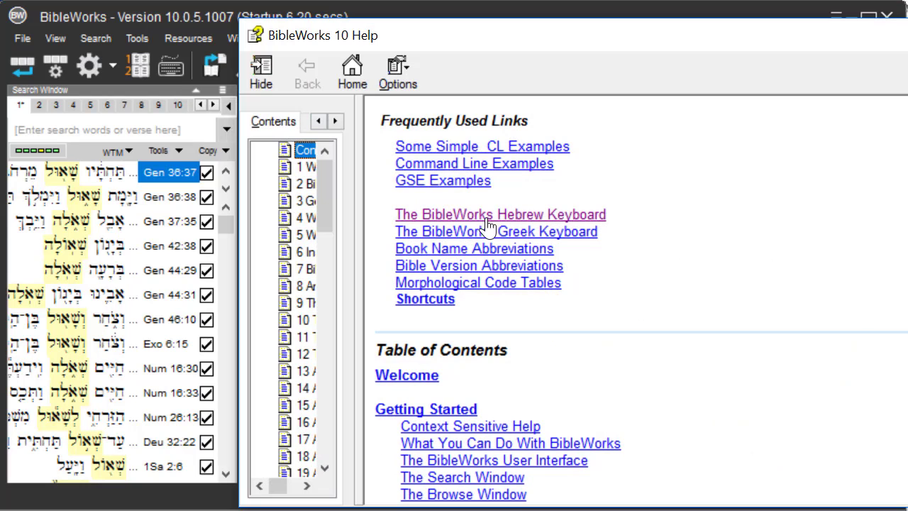
click(474, 220)
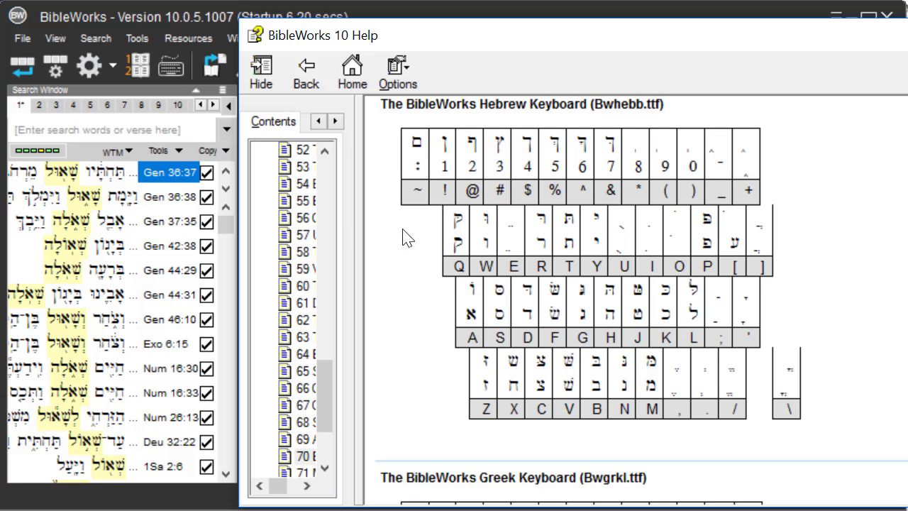
click(118, 131)
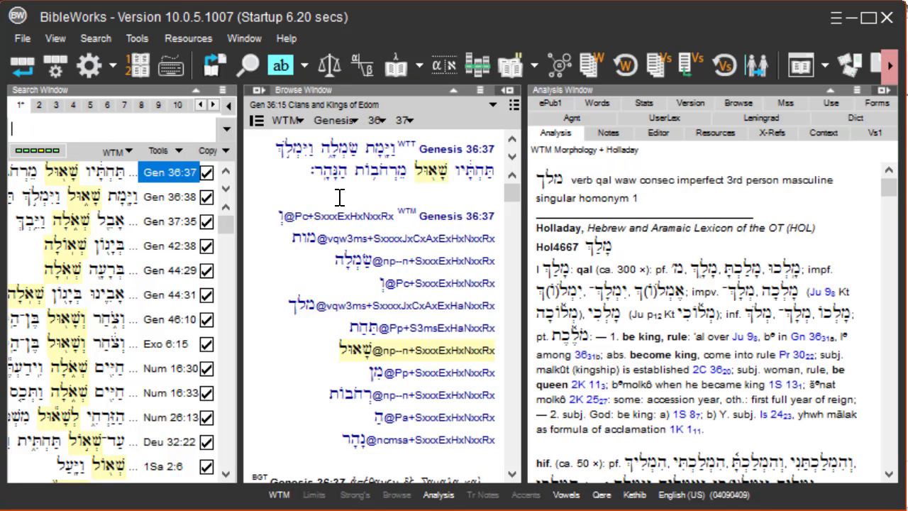
Rerun the pointed Sheol form שְׁאוֹל@* search, now yielding 63 verses and 65 hits
text(שׁ)
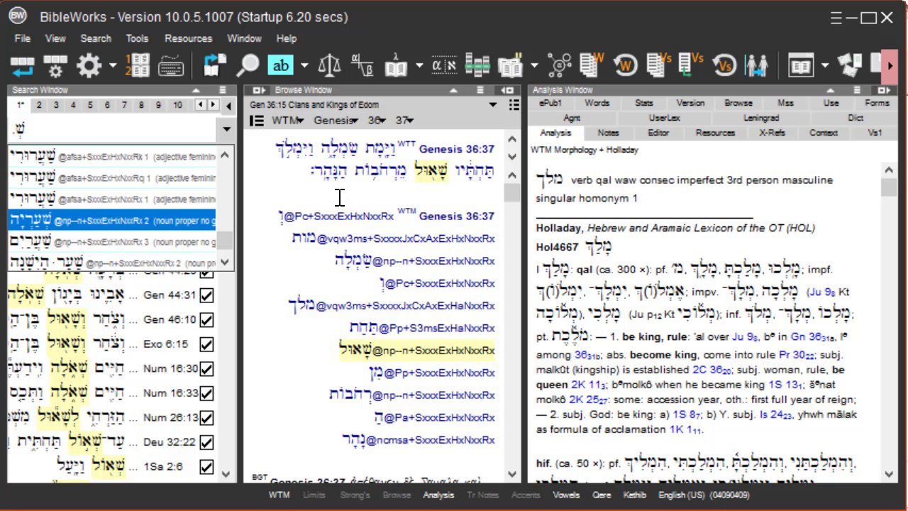
text(או)
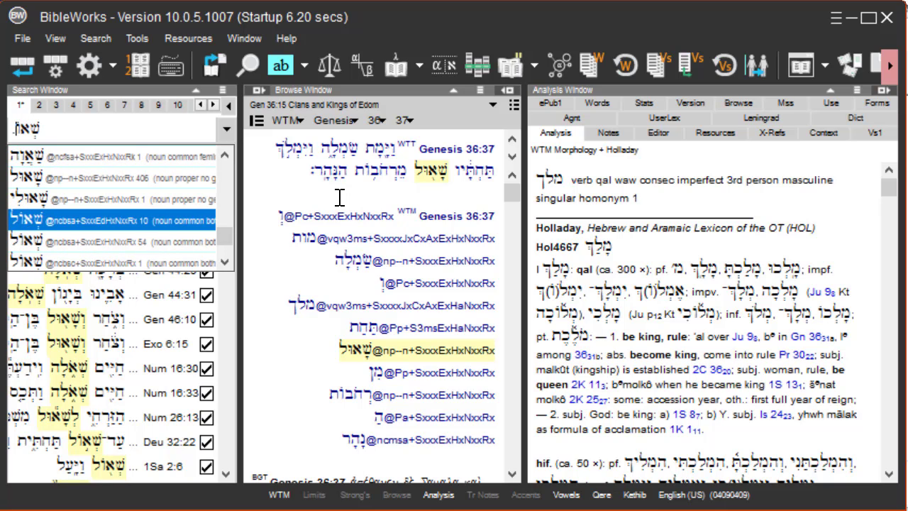
text(ל)
mouse_move(328, 171)
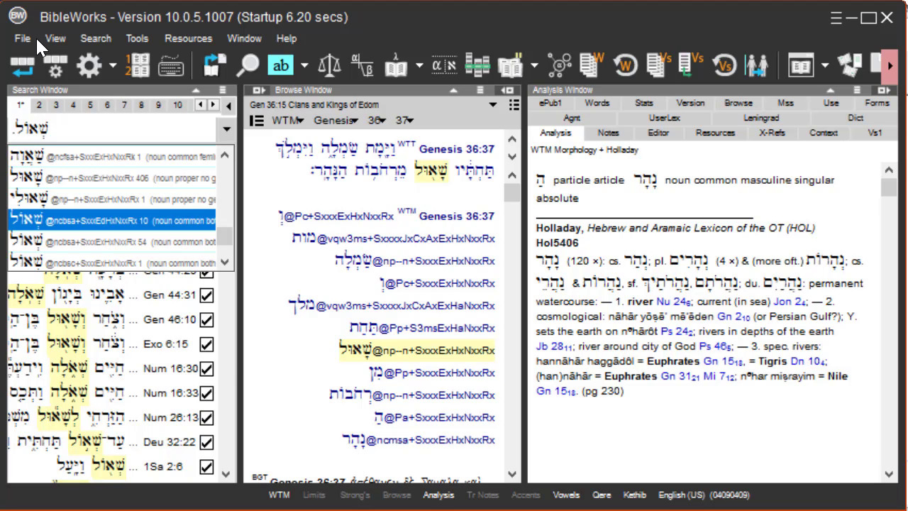
text(@)
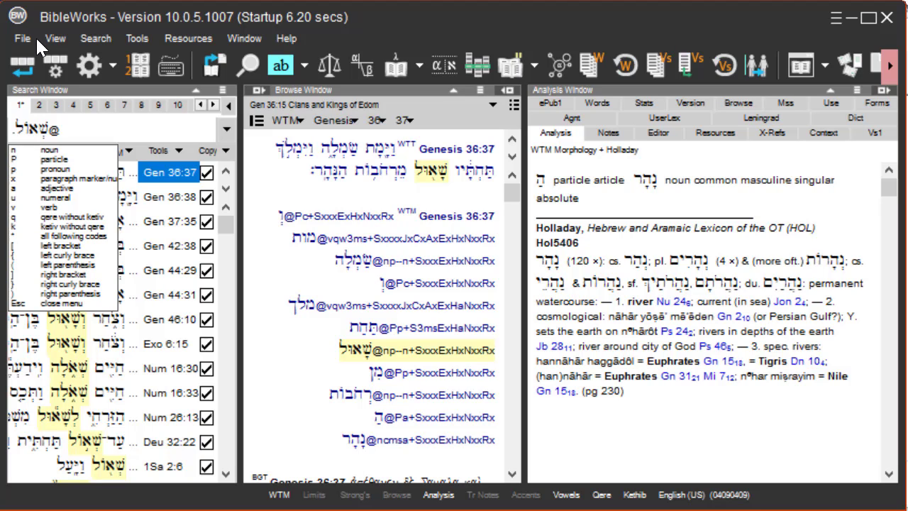
text(*)
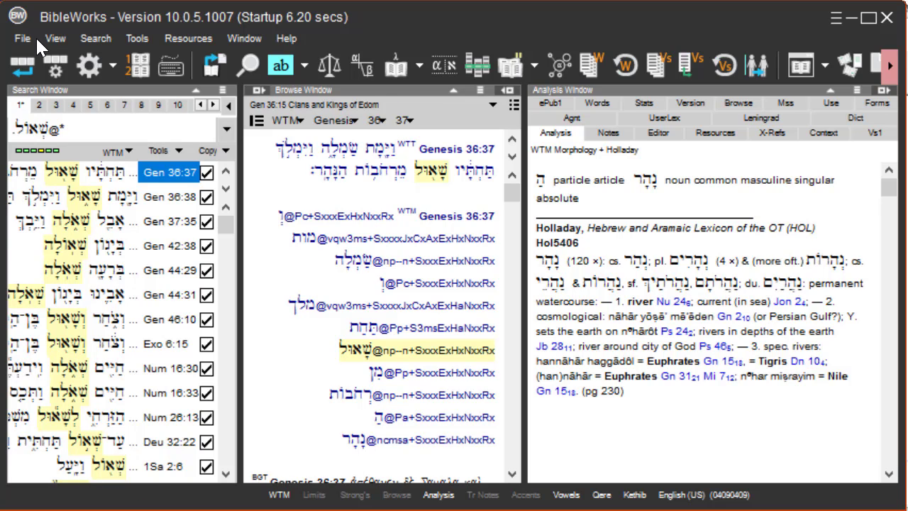
key(Return)
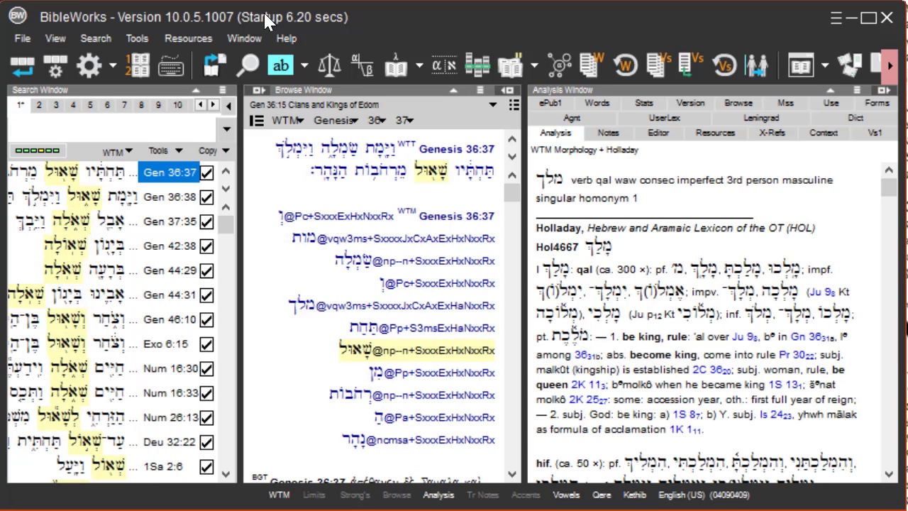
View 'The BibleWorks Hebrew Keyboard' chart in Help Contents, then return to the search line
click(287, 41)
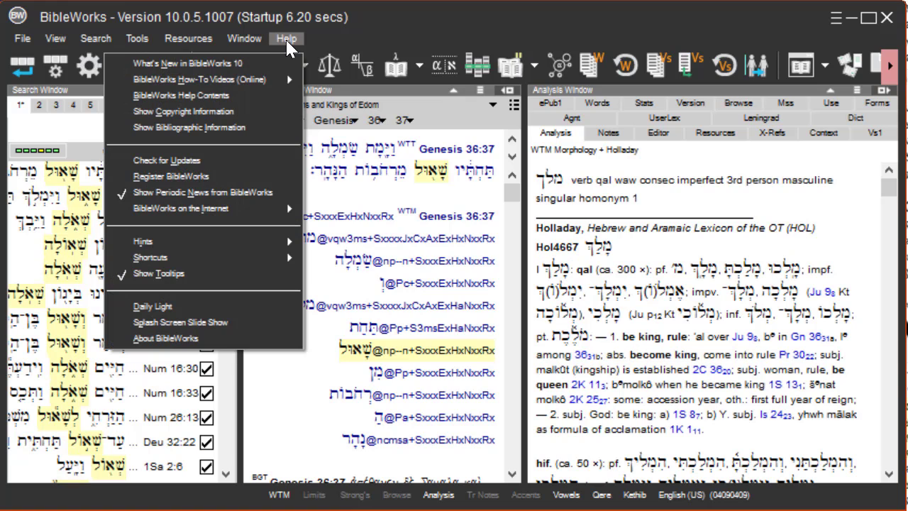
click(271, 96)
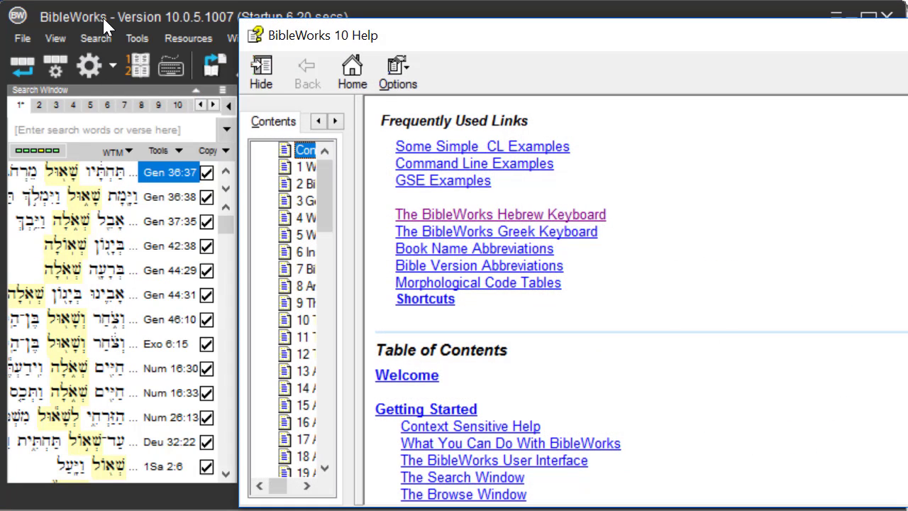
click(475, 215)
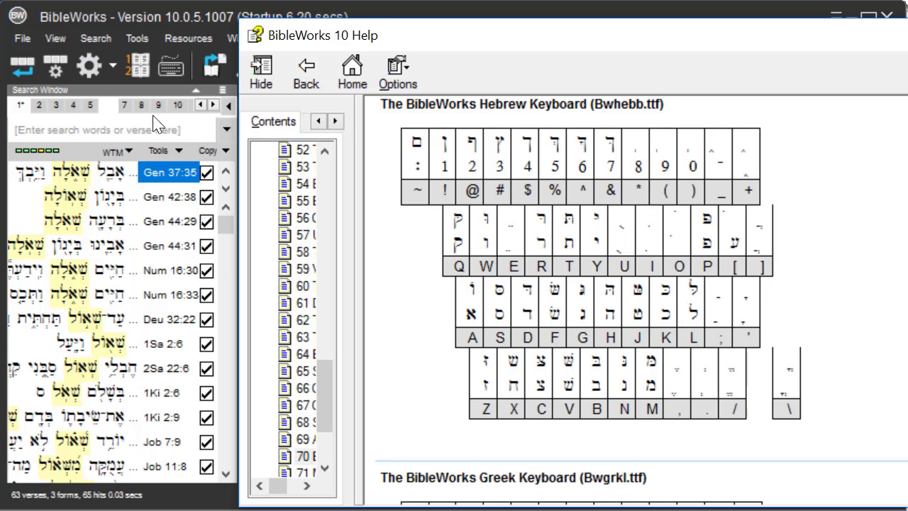
click(162, 131)
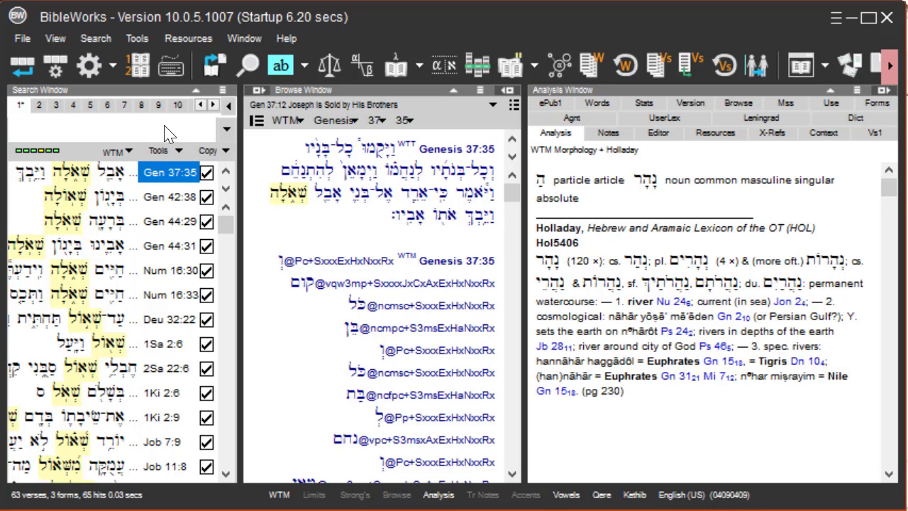
Search for Saul with .vf)ol@*, returning 335 verses and 406 hits from Gen 36:37
text(.)
text(v)
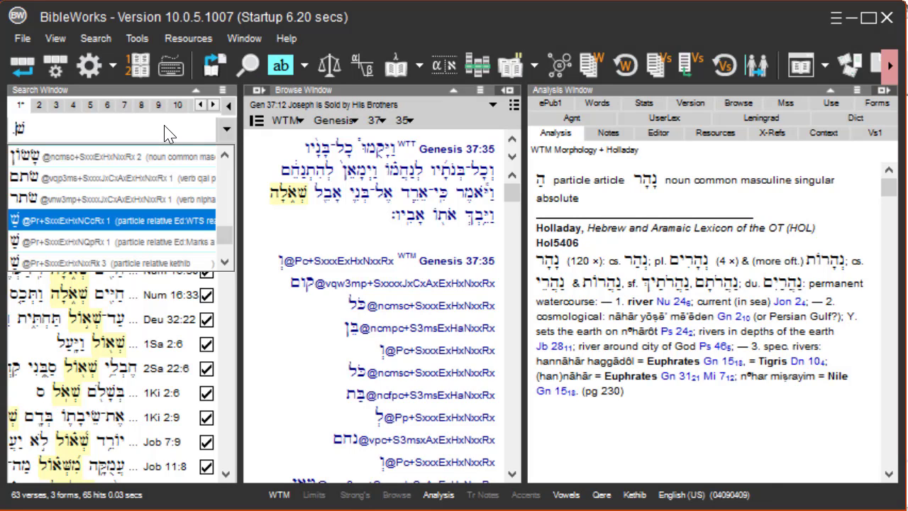
text(f))
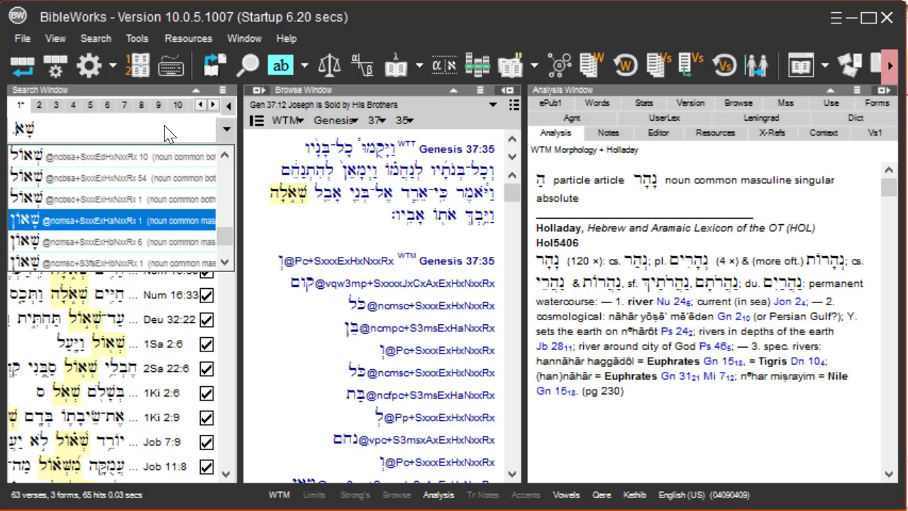
text(o)
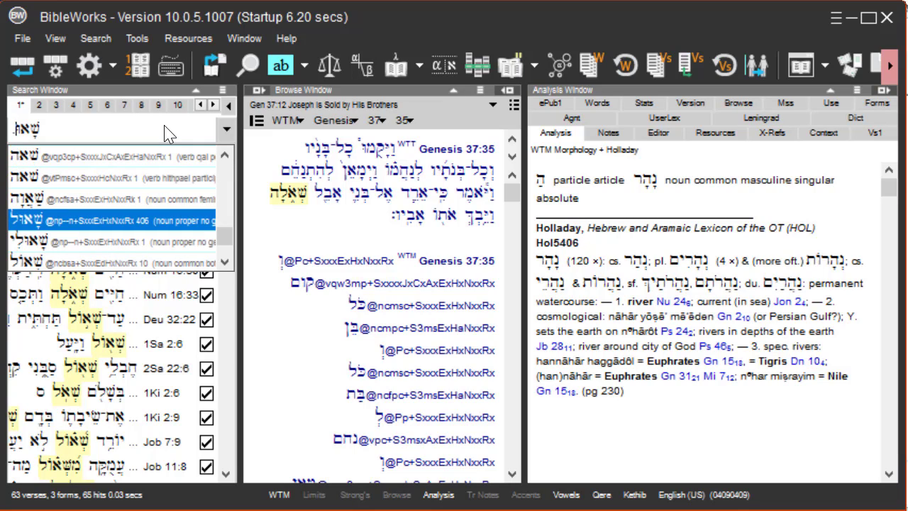
text(l)
text(@*)
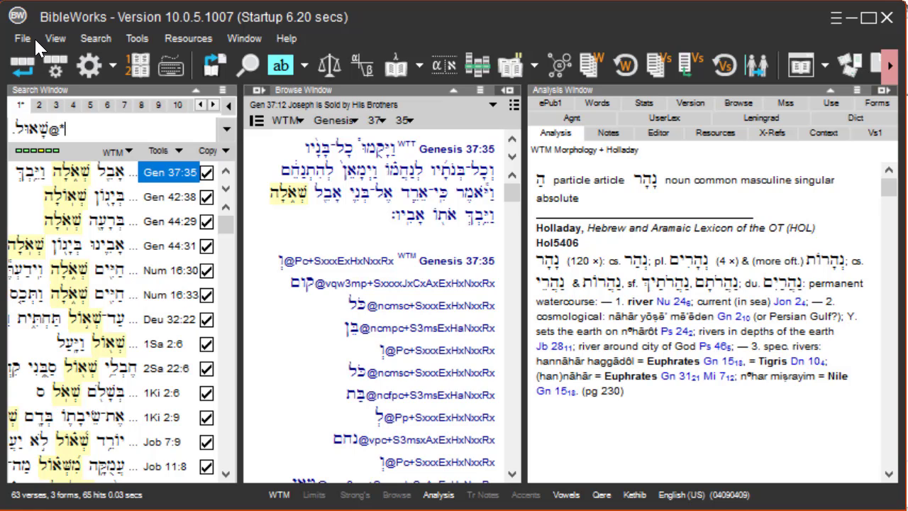
key(Return)
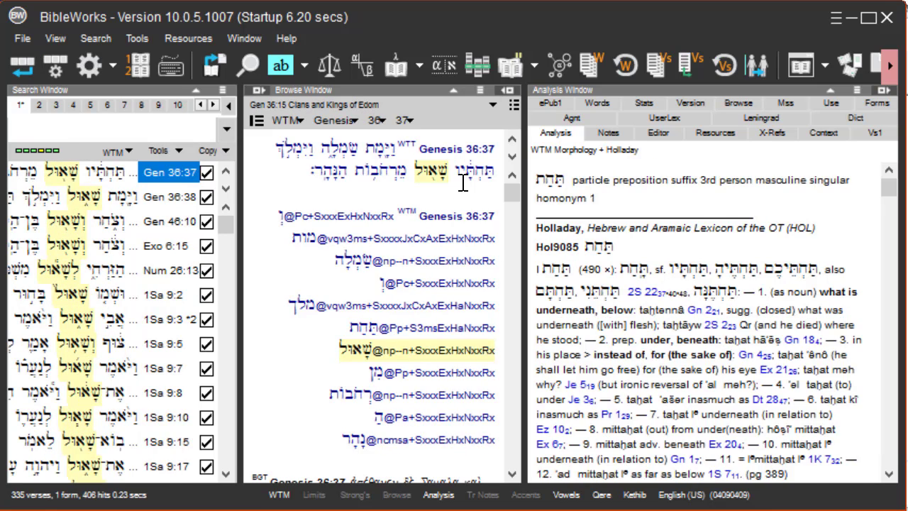
mouse_move(442, 181)
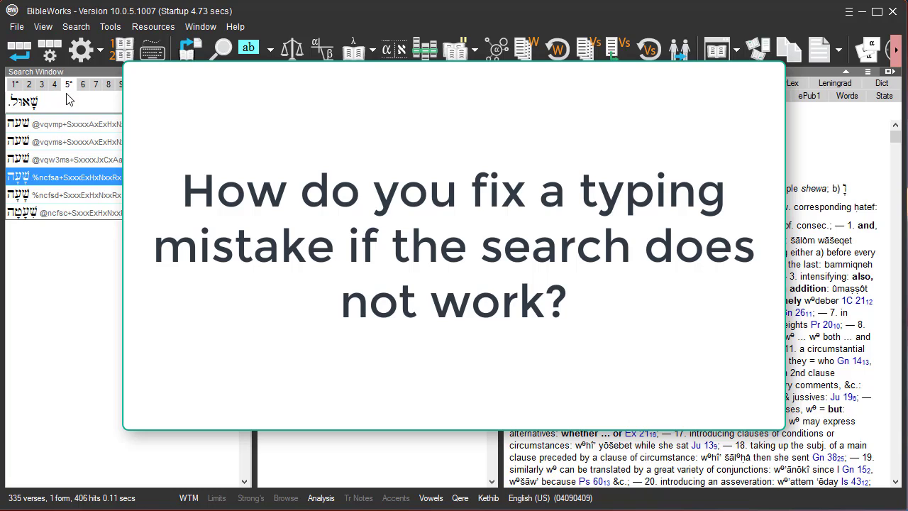
Erase the old Saul query and type the new spelling שָׁאול containing an extra vowel point
double_click(66, 105)
click(66, 107)
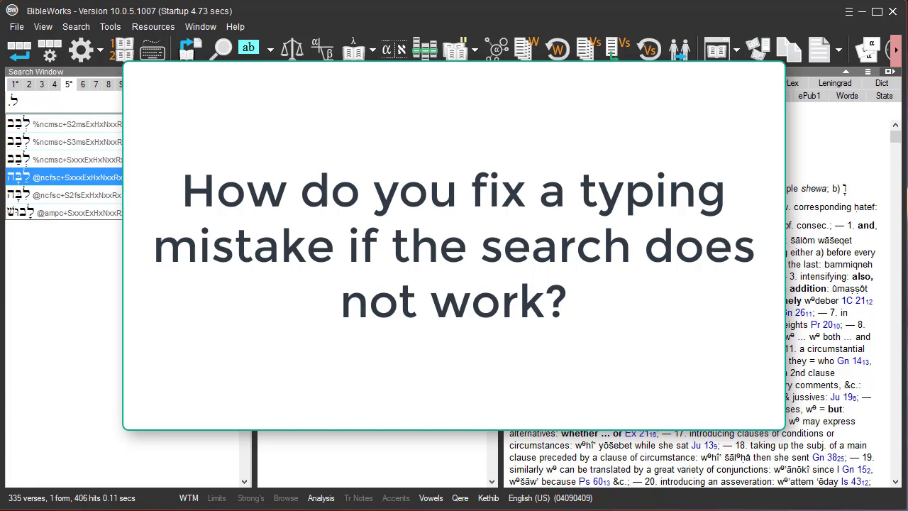
key(Return)
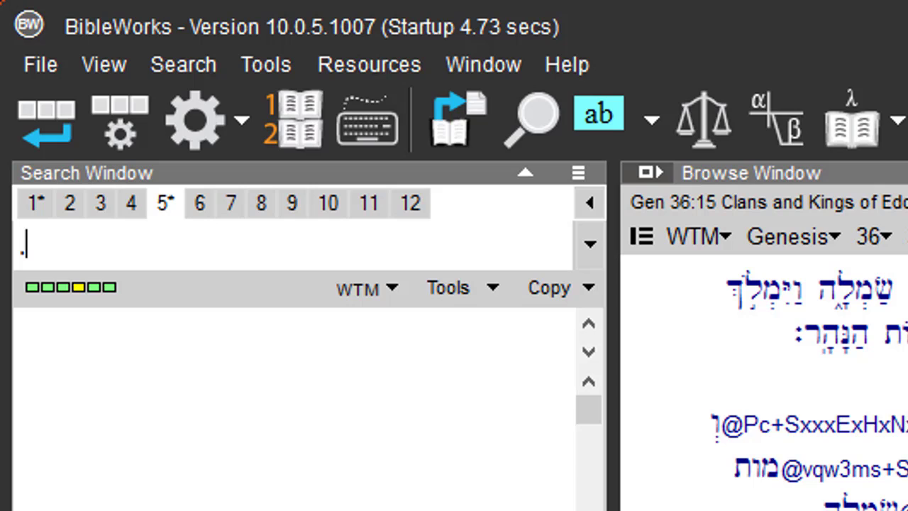
text(ש)
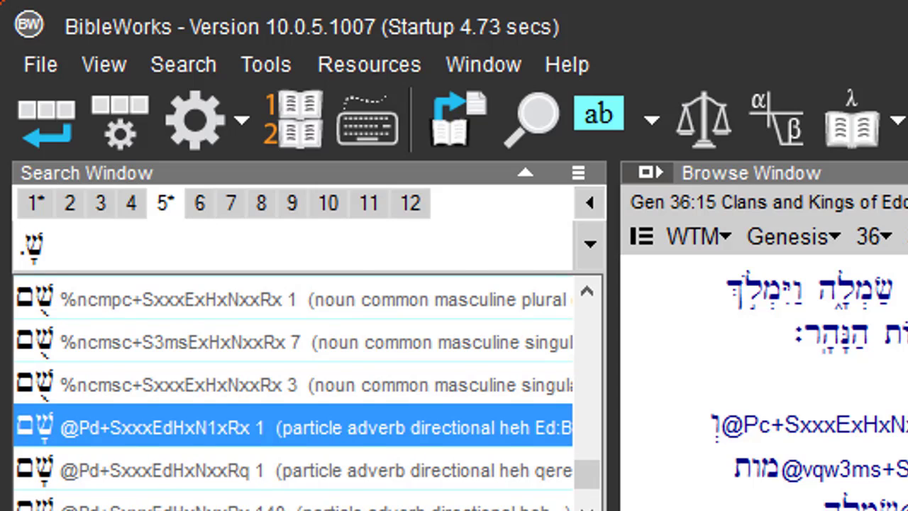
text(ָׁא)
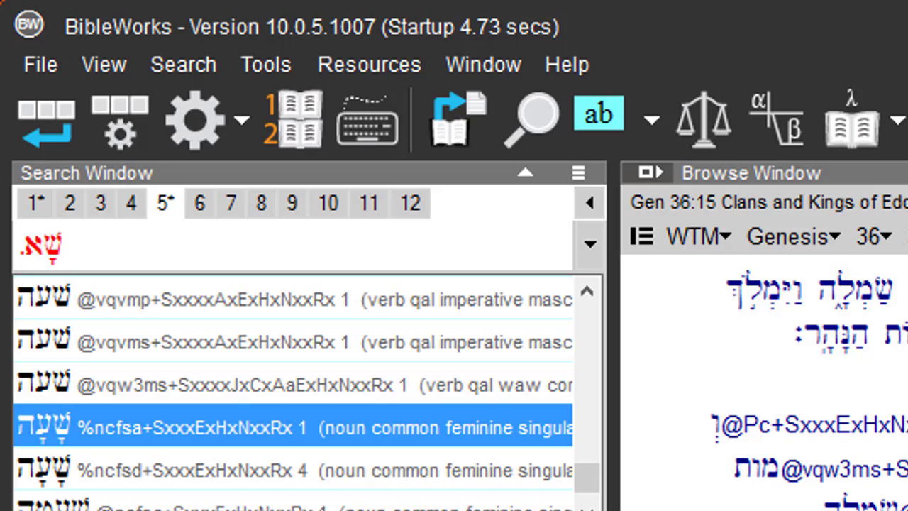
text(ול)
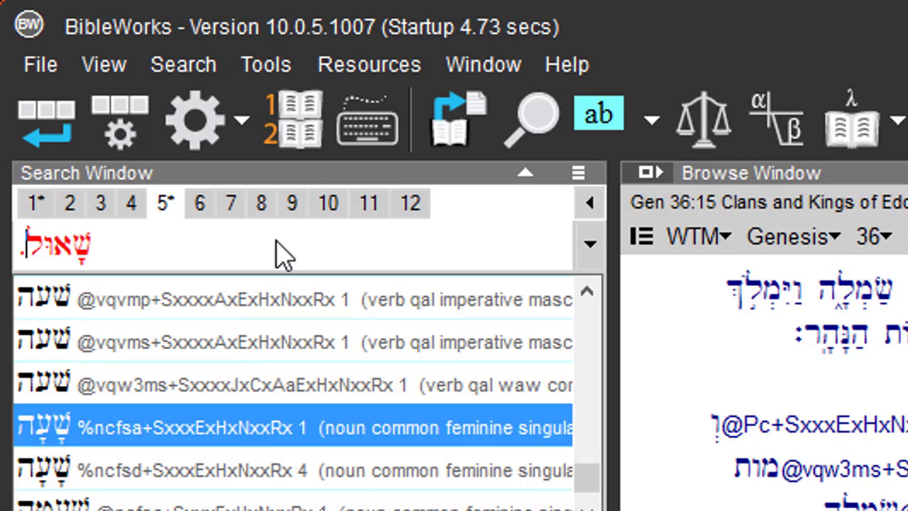
Show the query in Reveal Text Mode (Roman font) and delete the stray trailing vowel point
right_click(301, 250)
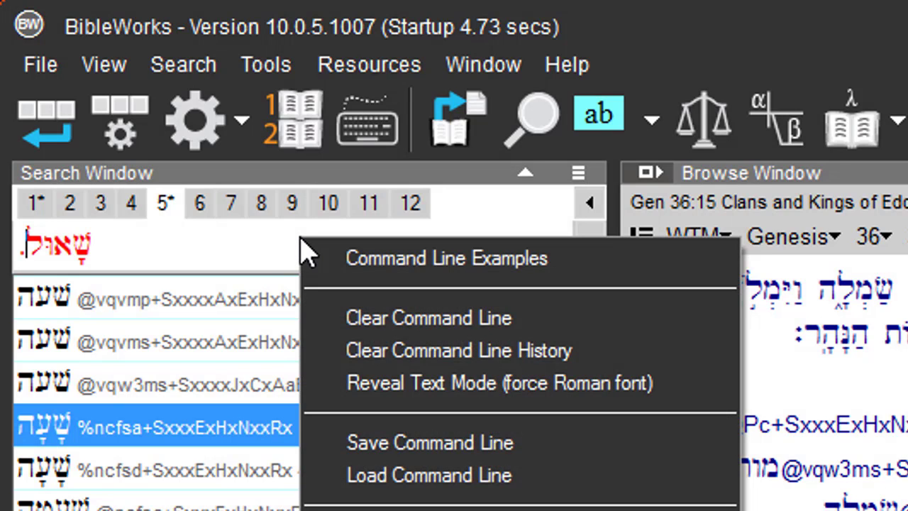
click(424, 384)
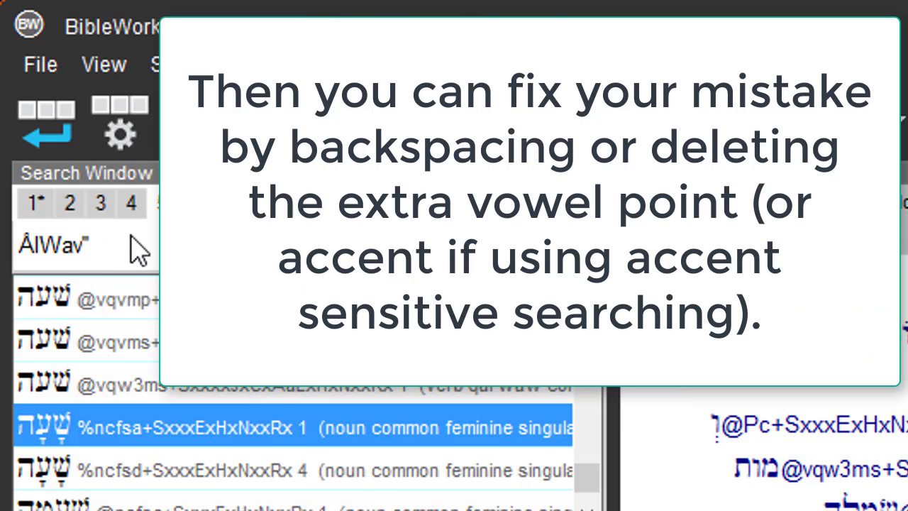
key(BackSpace)
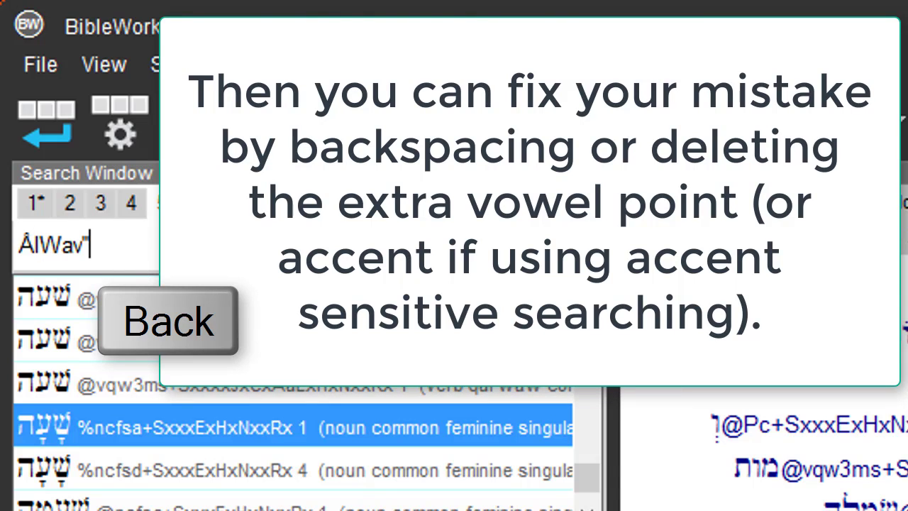
key(BackSpace)
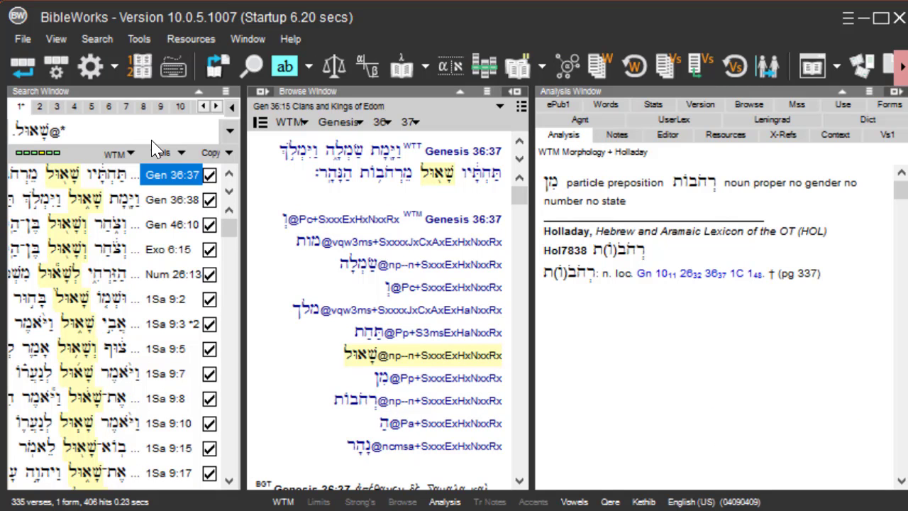
Toggle Reveal Text Mode on, switch back to Hebrew display, then clear the command line
right_click(151, 141)
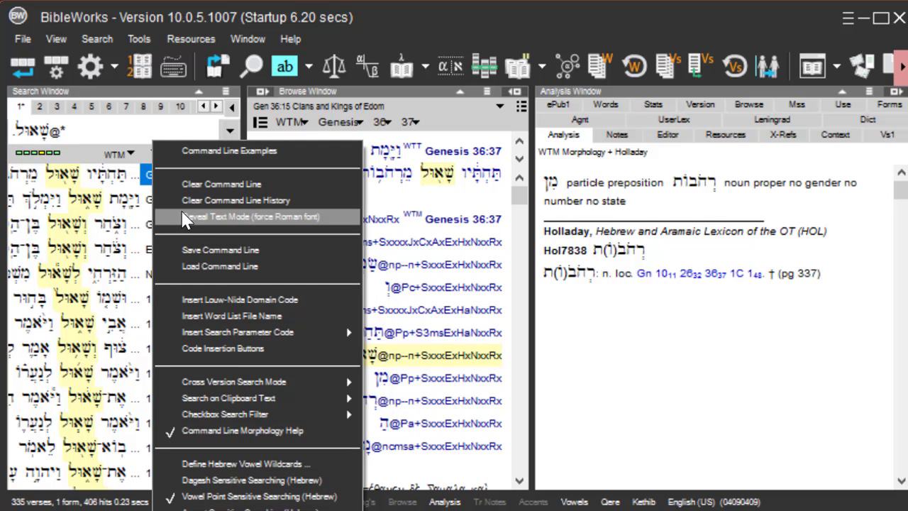
click(183, 214)
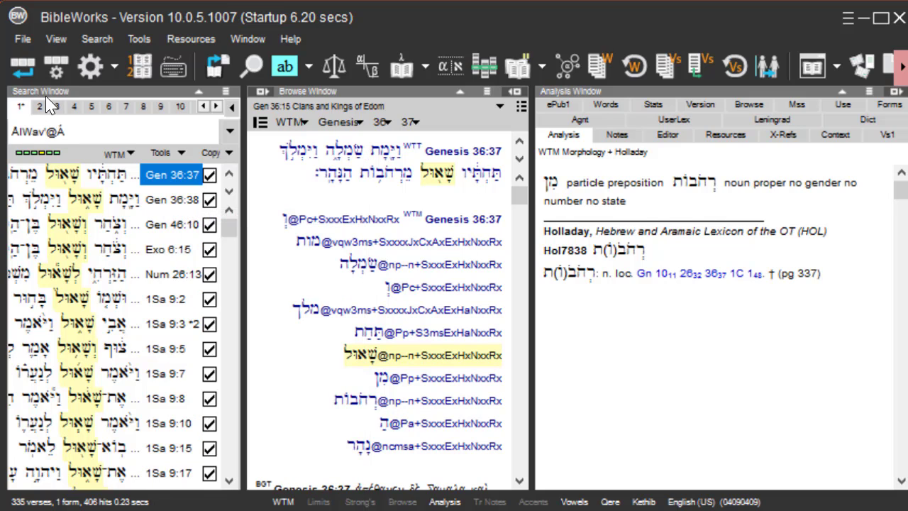
right_click(158, 138)
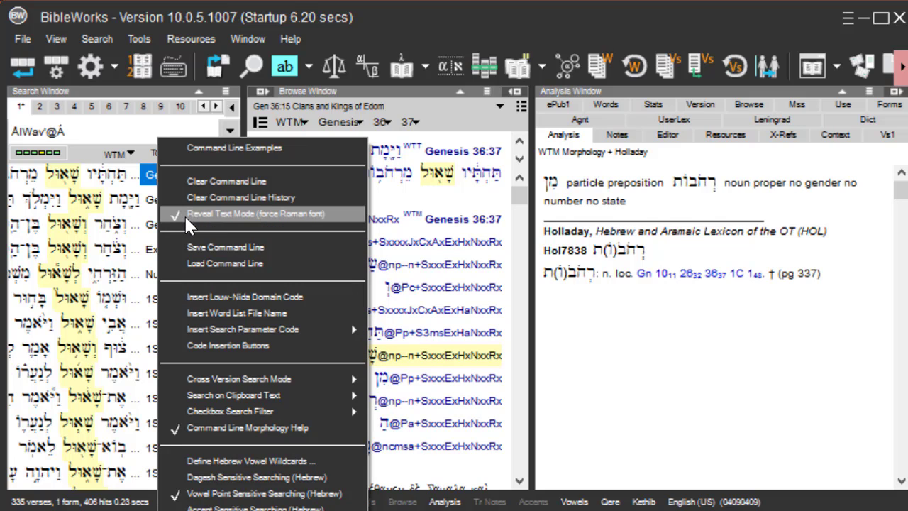
key(Escape)
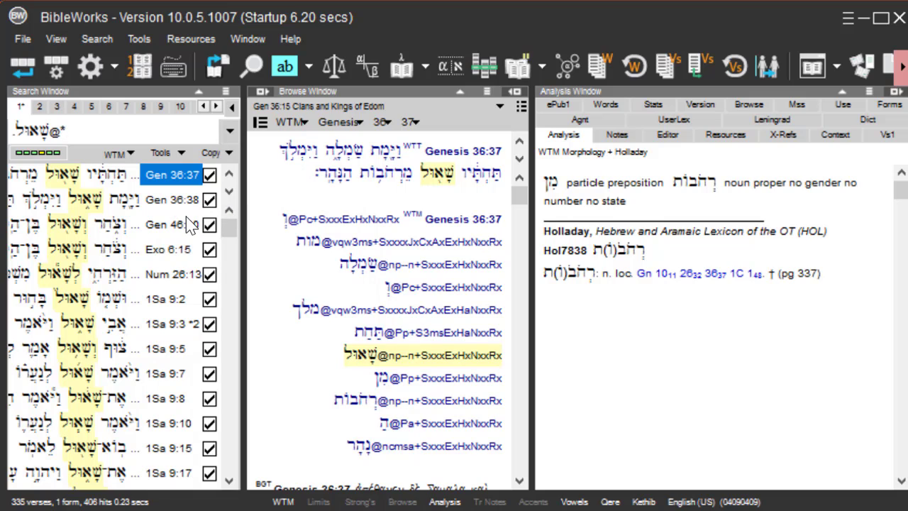
key(Escape)
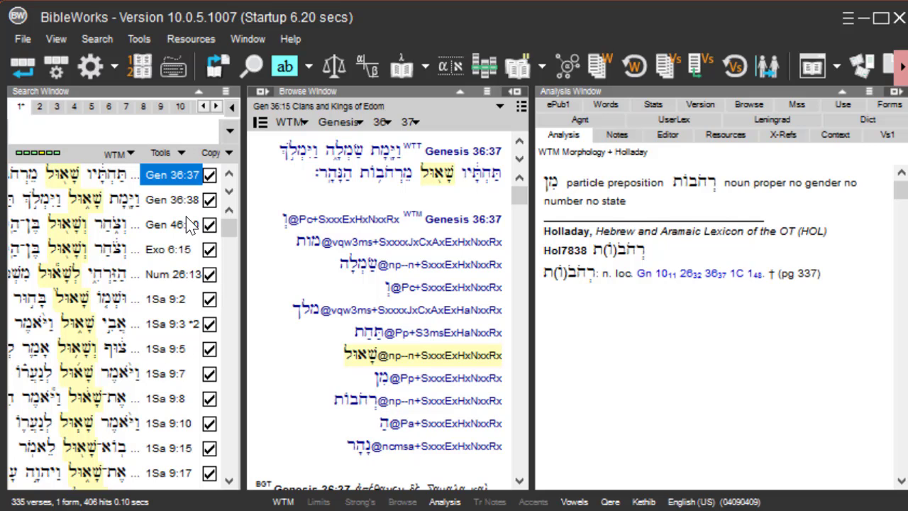
right_click(125, 126)
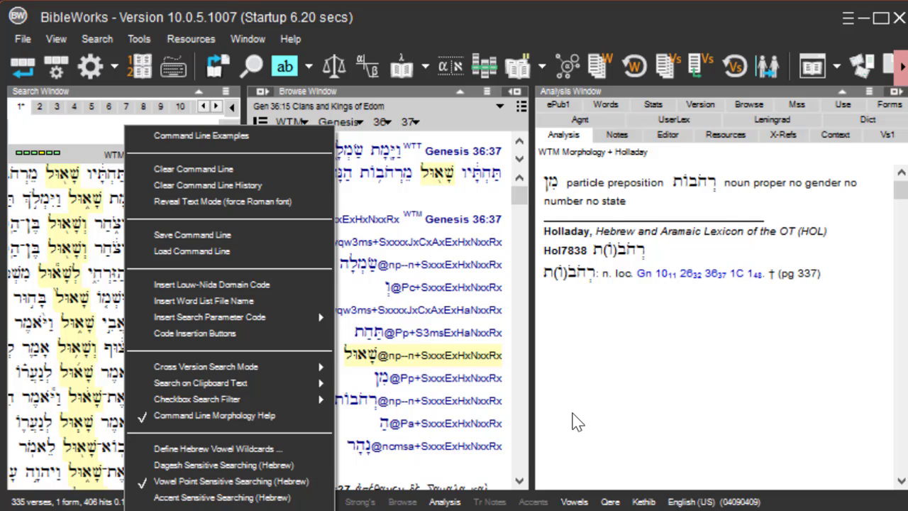
click(593, 485)
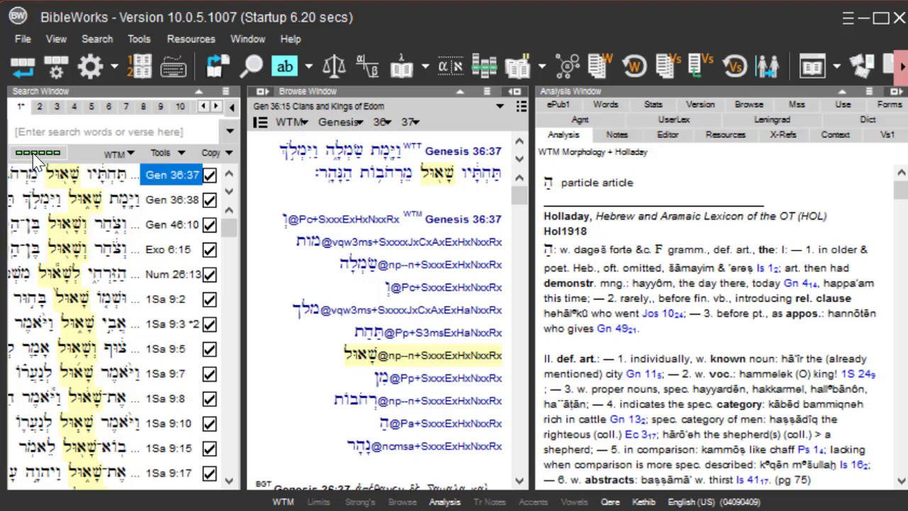
mouse_move(353, 363)
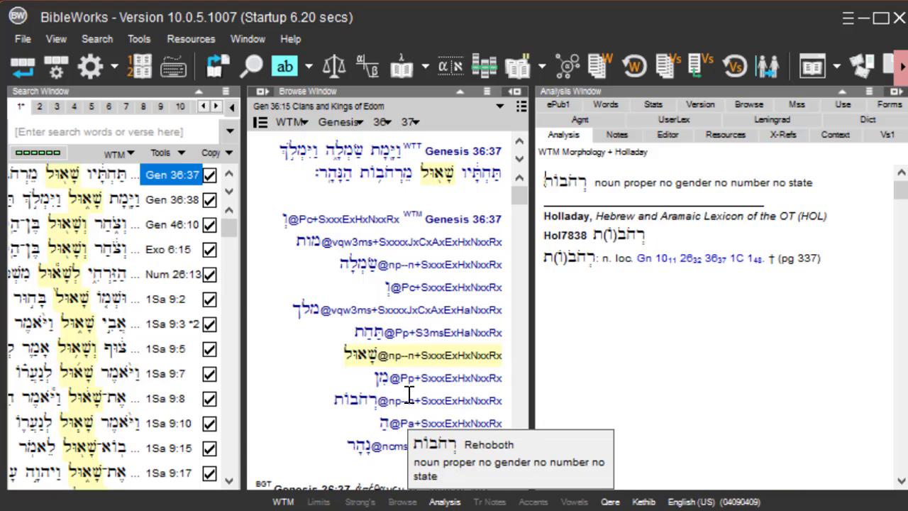